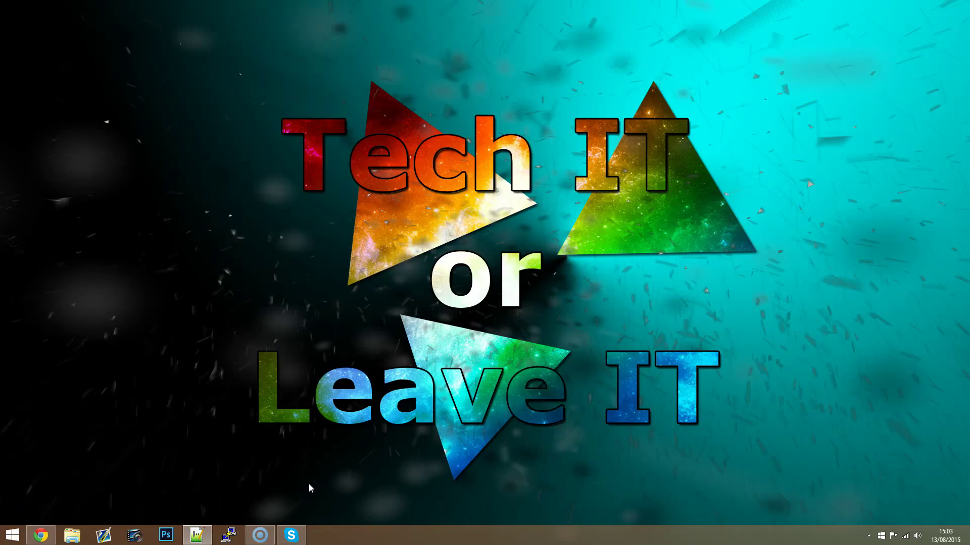
Search the computer for "kodi" and launch Kodi
key(super+s)
text(kodi)
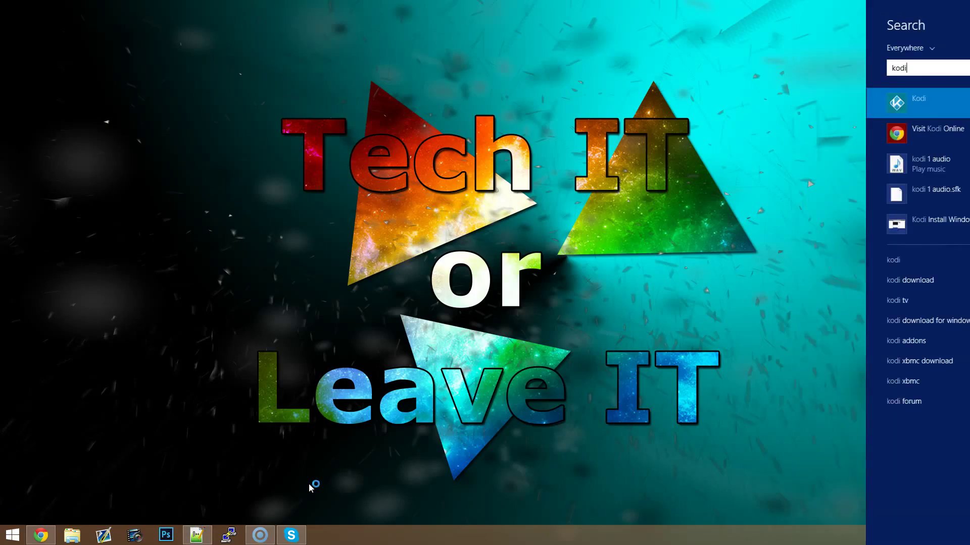
key(Return)
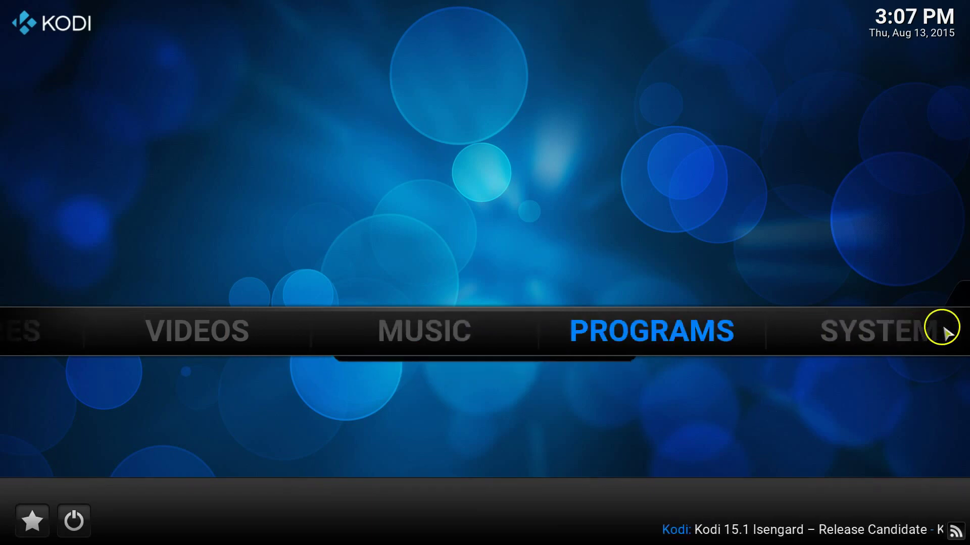
Open the skin selection in Kodi's Appearance settings
click(744, 333)
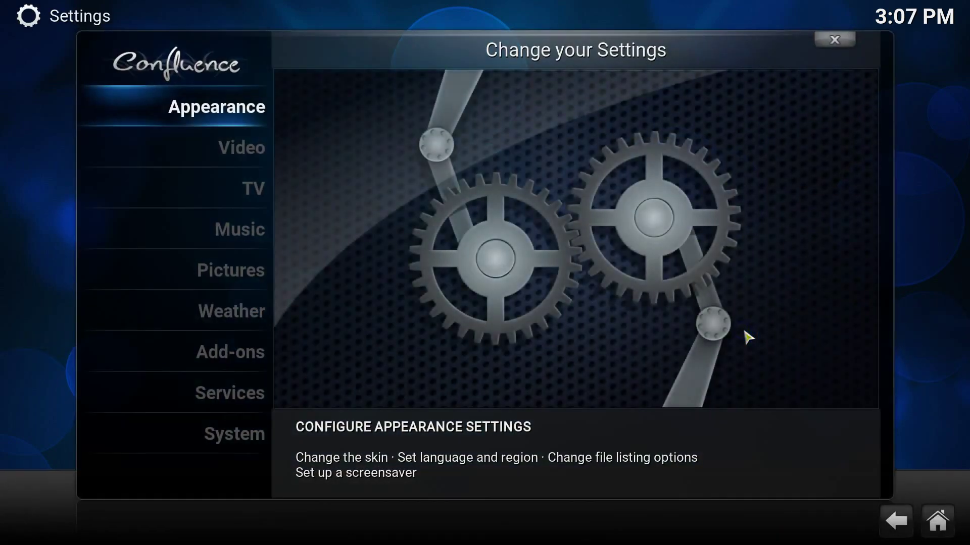
click(221, 117)
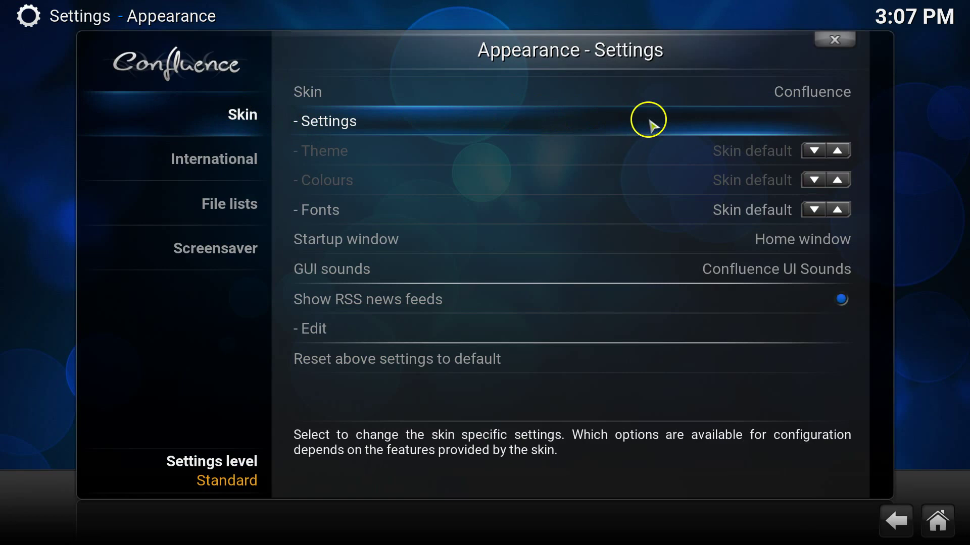
click(789, 96)
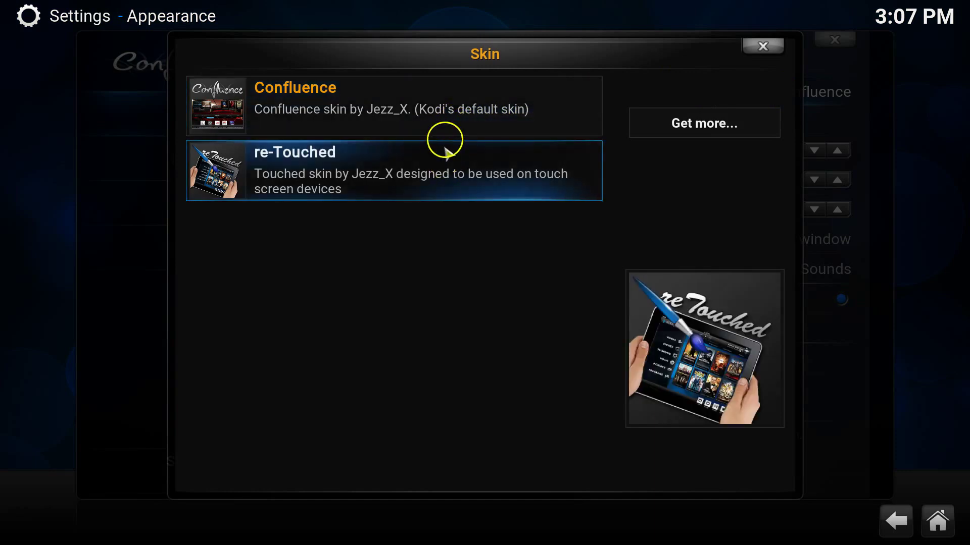
Look through the downloadable skins up to the last page, and return to the installed skin selection
click(720, 133)
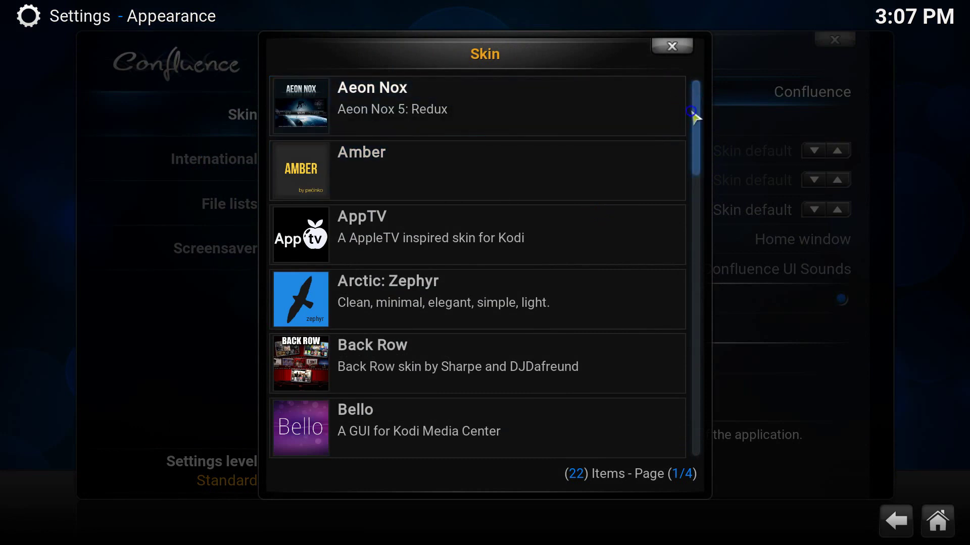
drag(693, 136, 705, 193)
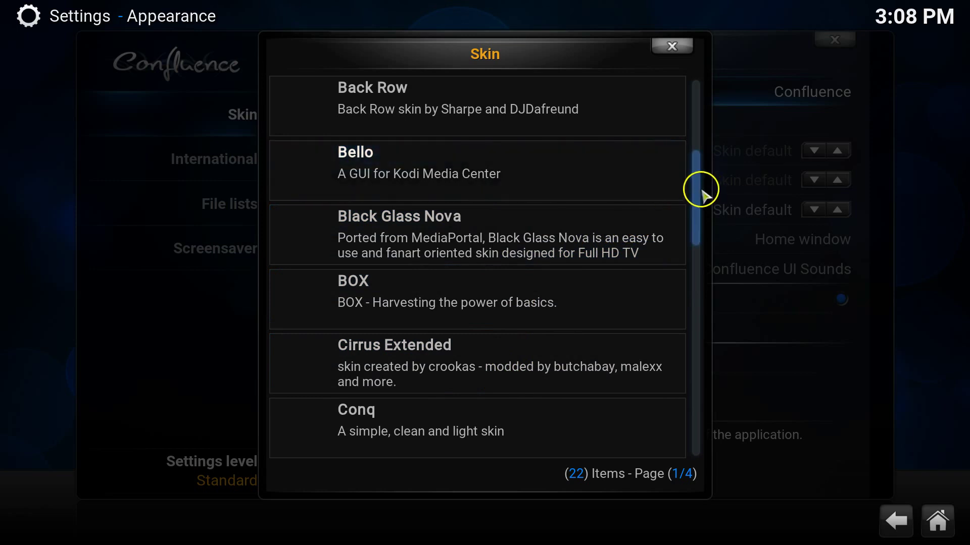
drag(698, 199, 692, 127)
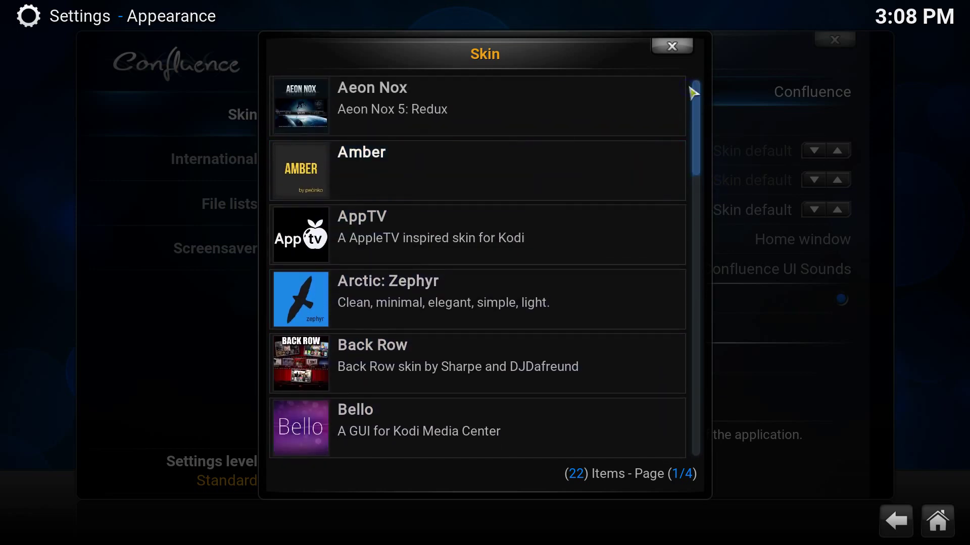
drag(743, 103, 842, 101)
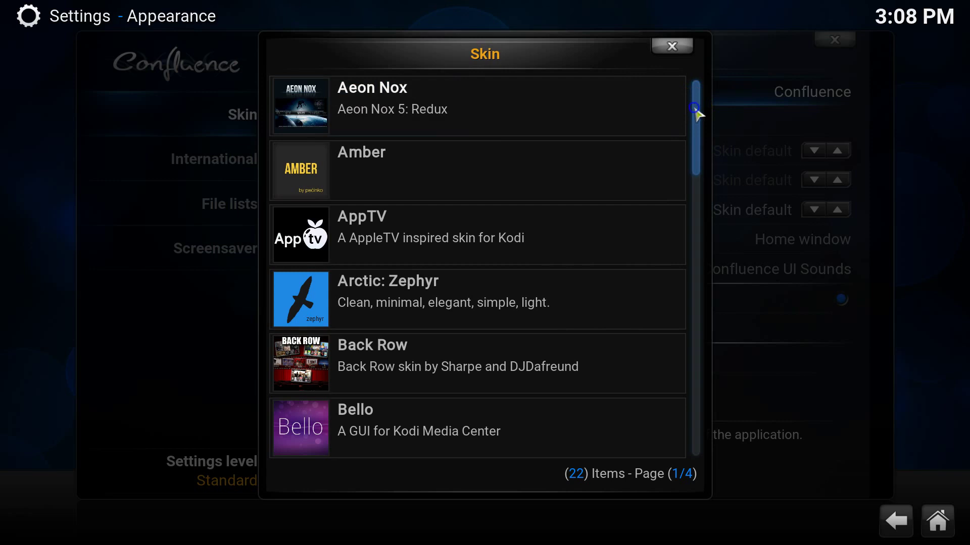
drag(697, 135, 696, 424)
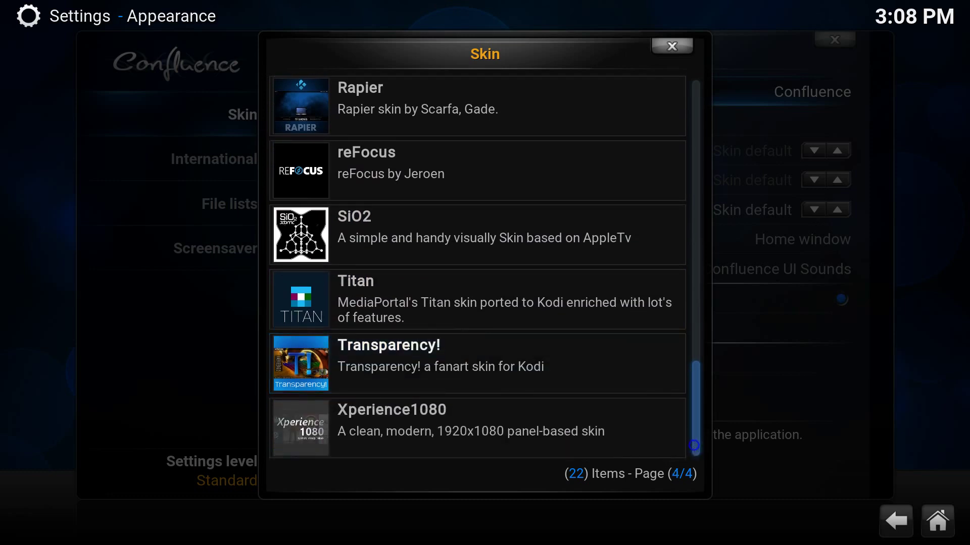
click(677, 46)
click(763, 82)
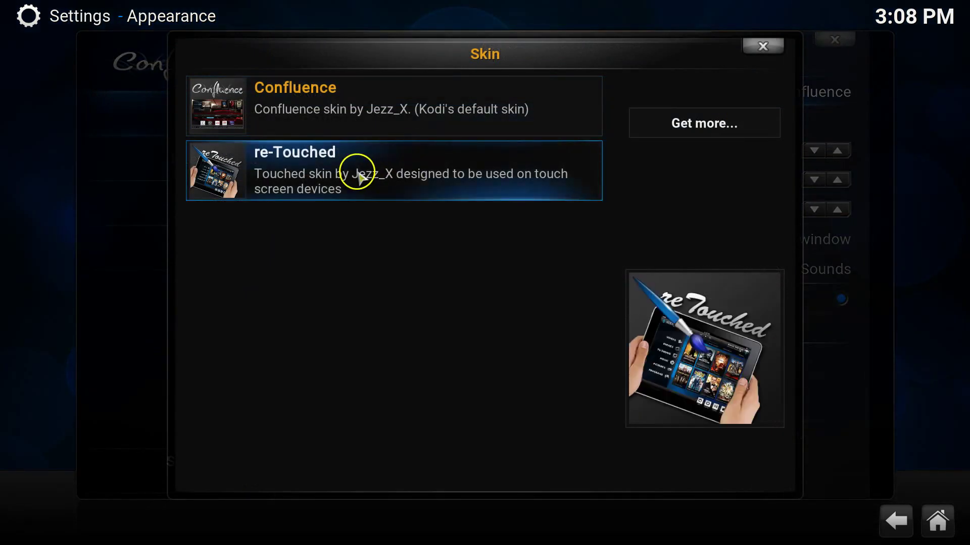
Install the Back Row skin from the downloadable skins and decline keeping it as the active skin
click(655, 124)
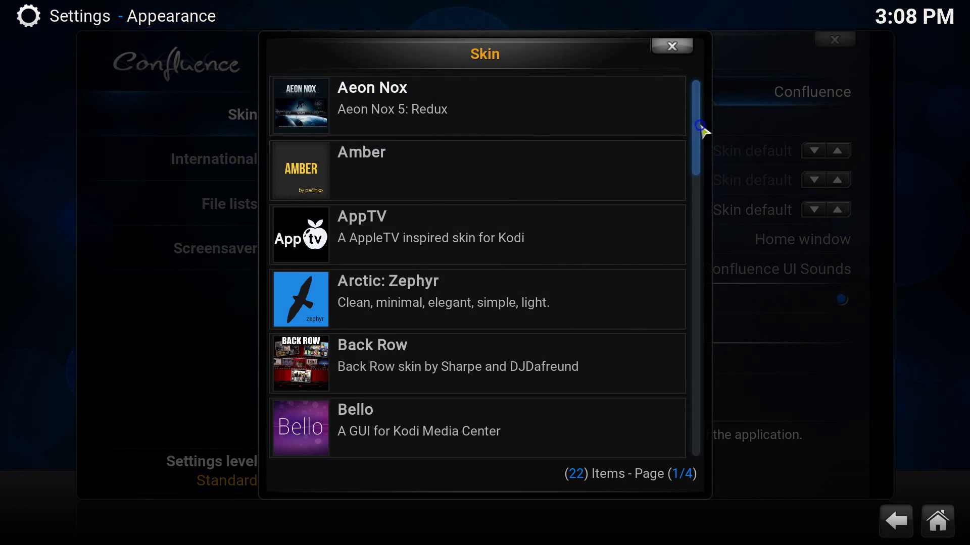
click(427, 354)
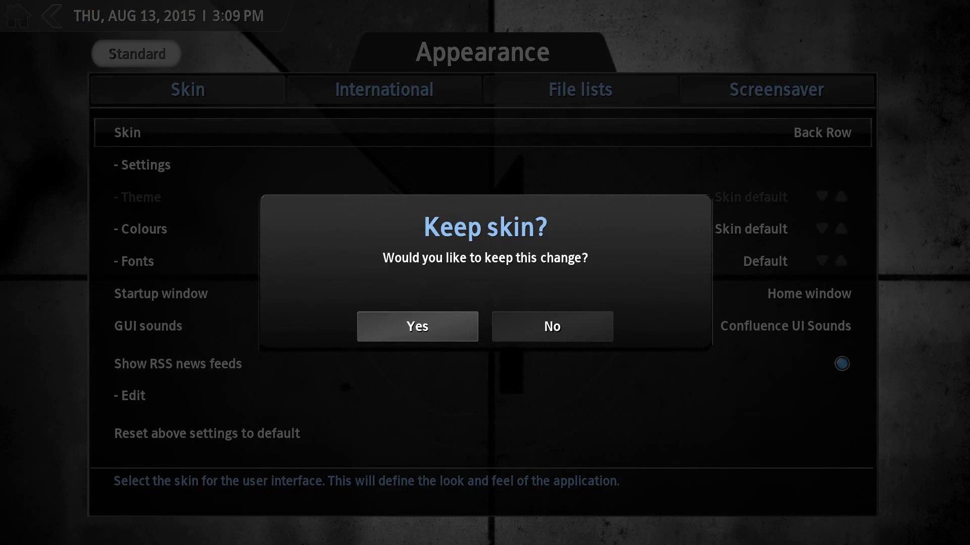
click(600, 334)
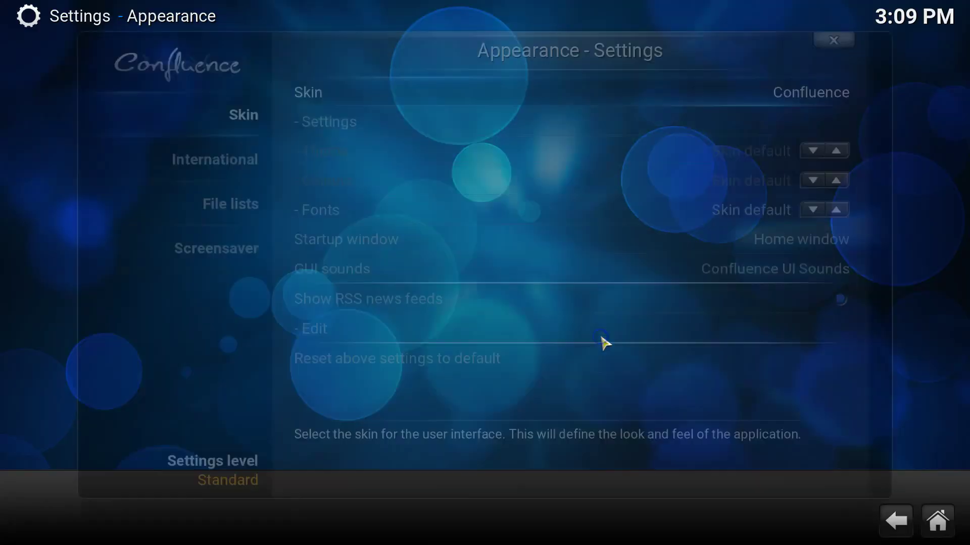
Choose the reFocus skin from the downloadable skins to install it
click(826, 98)
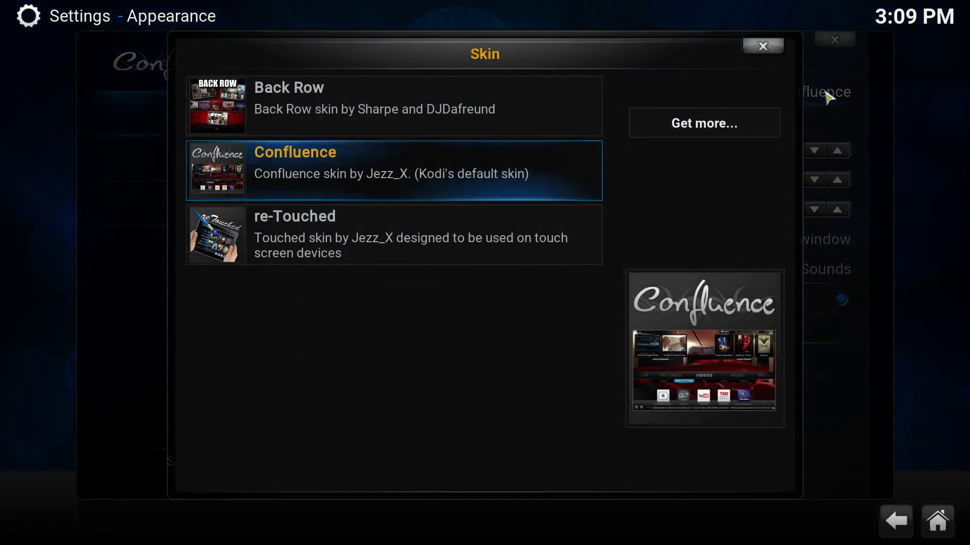
click(736, 133)
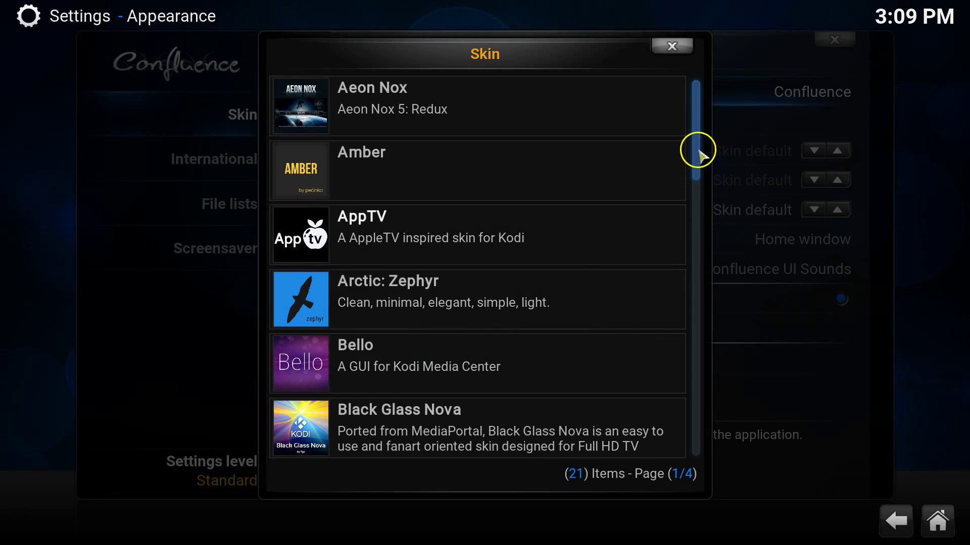
drag(697, 150, 692, 379)
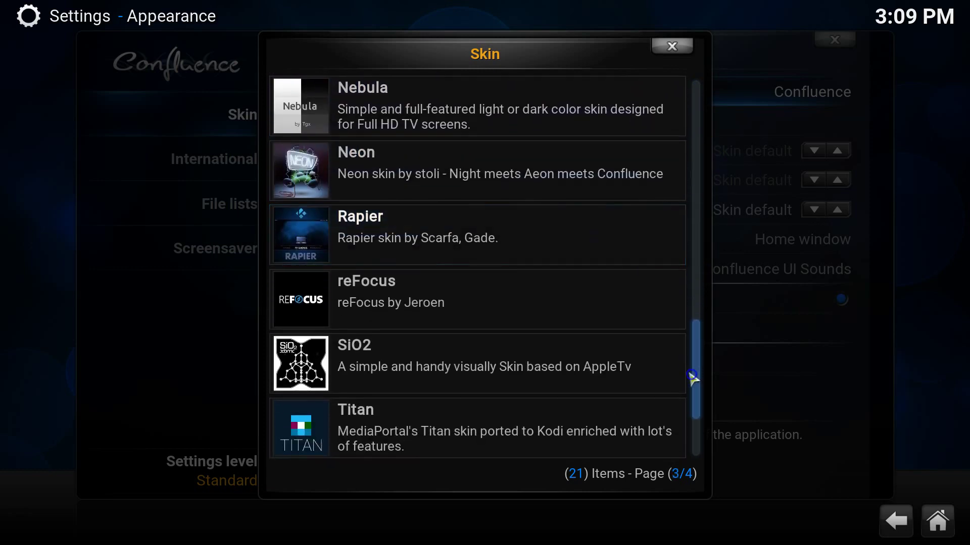
click(591, 319)
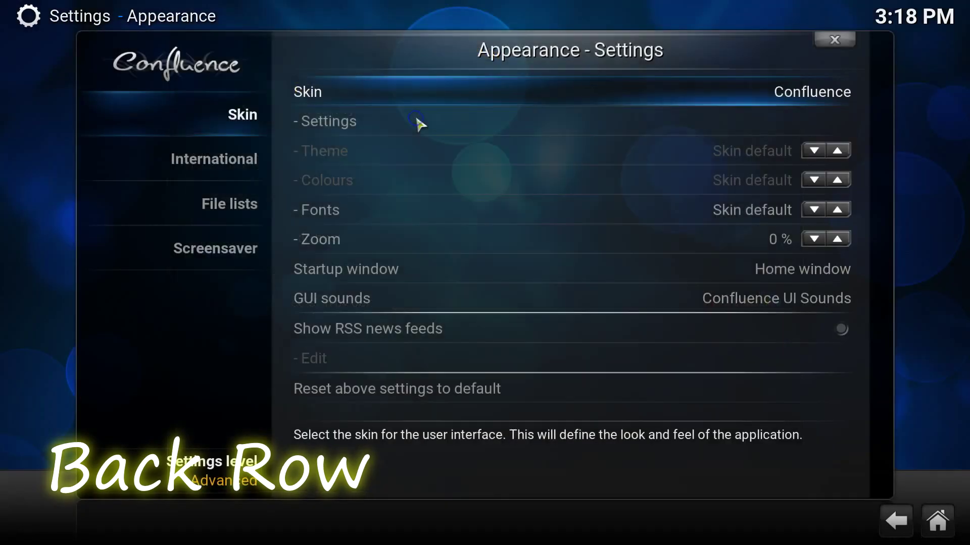
Keep Back Row as the active skin and go to its home screen
click(444, 338)
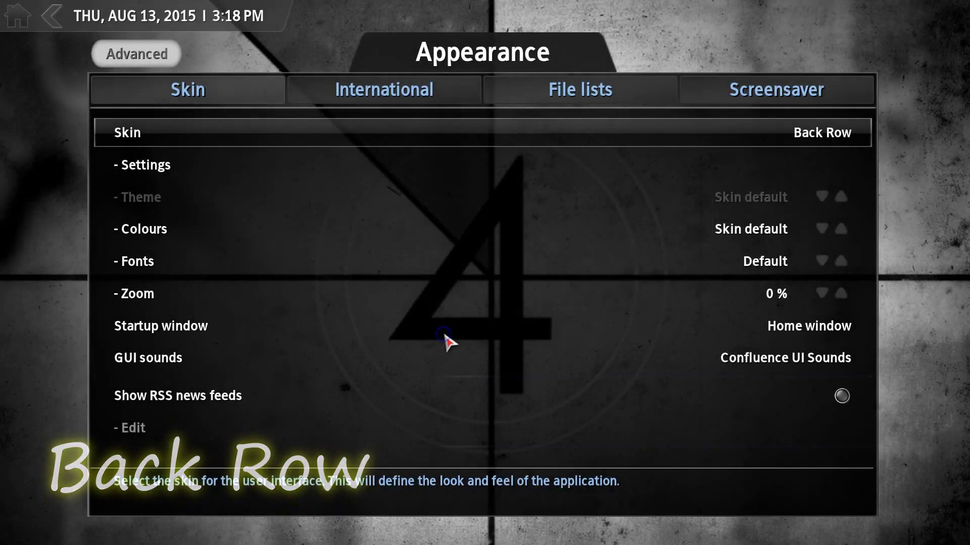
click(15, 18)
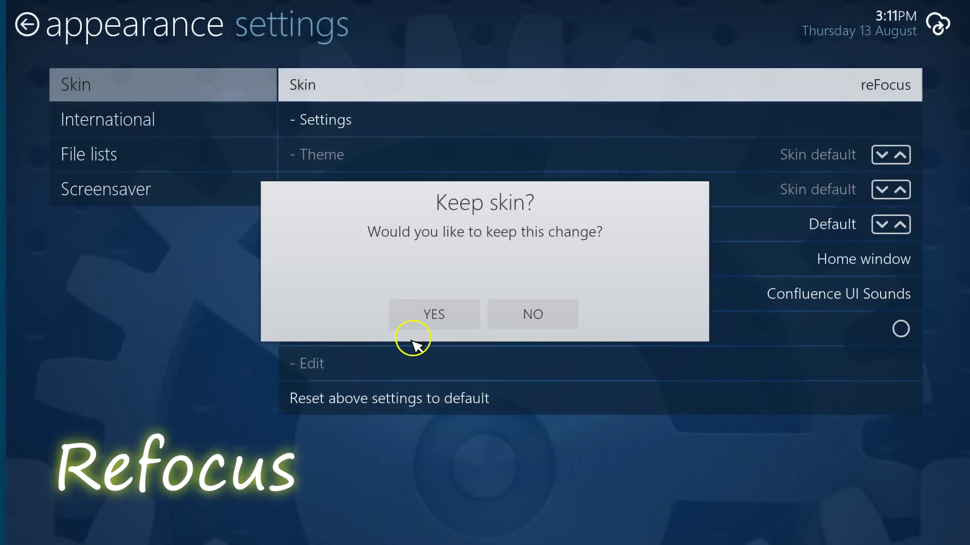
Keep reFocus as the active skin and view the Ant-Man details from the movie list
click(432, 315)
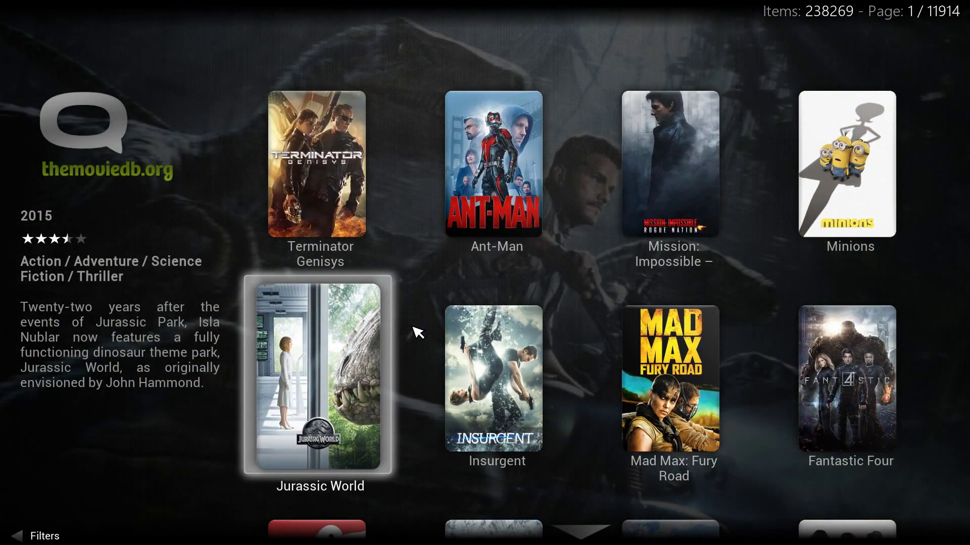
key(Right)
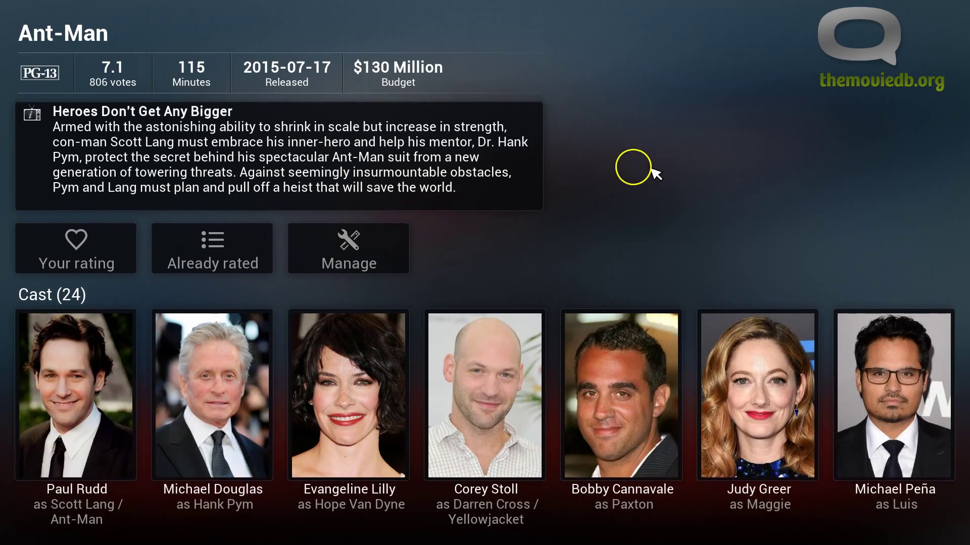
right_click(704, 158)
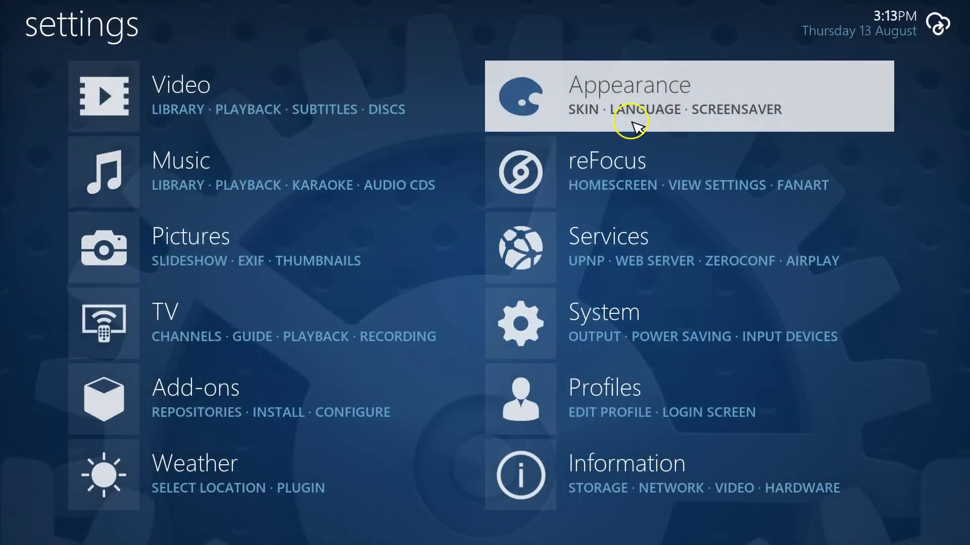
Switch the skin from reFocus back to Confluence in the Appearance settings
click(637, 126)
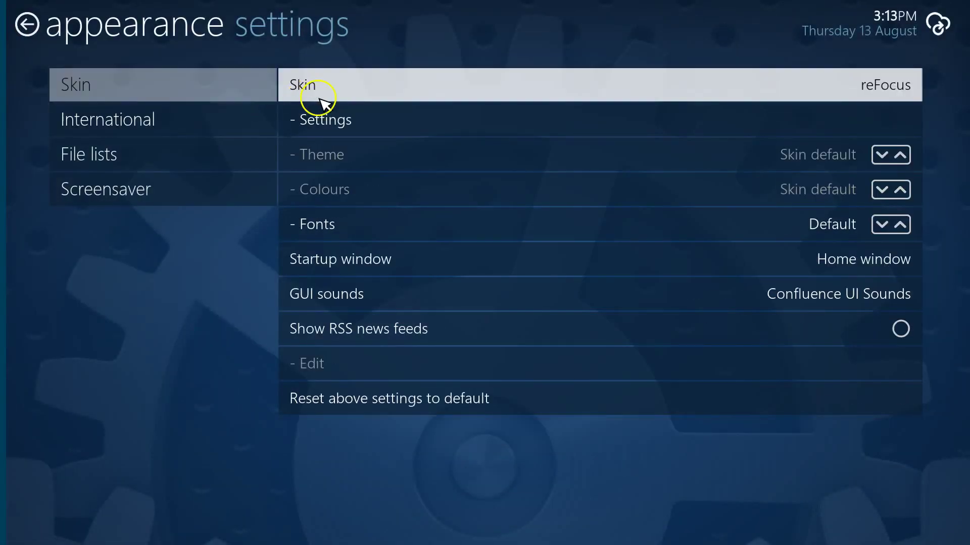
click(439, 96)
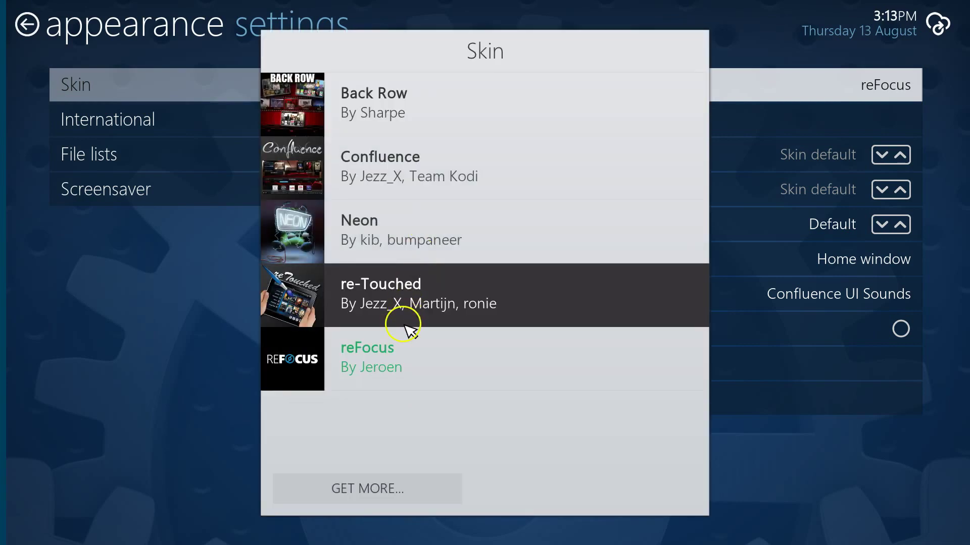
click(408, 308)
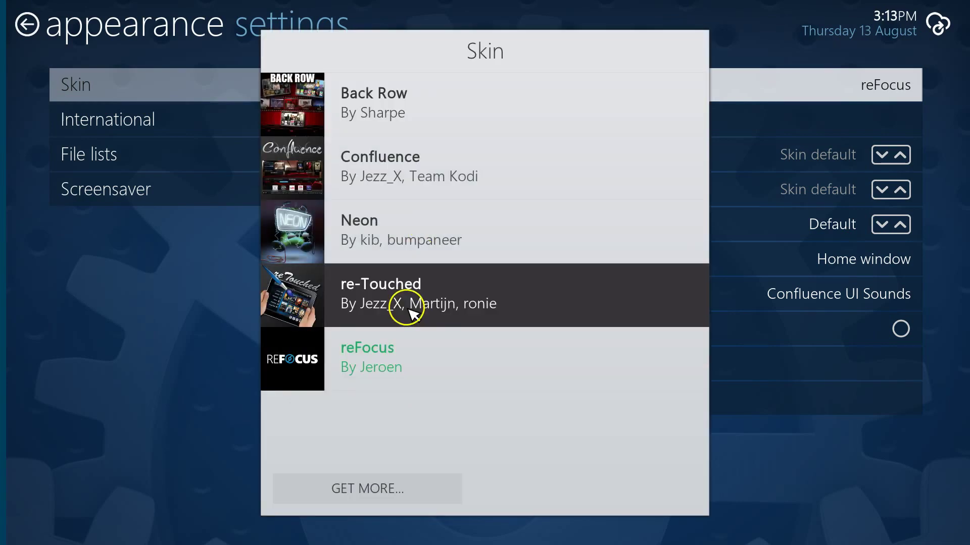
click(396, 174)
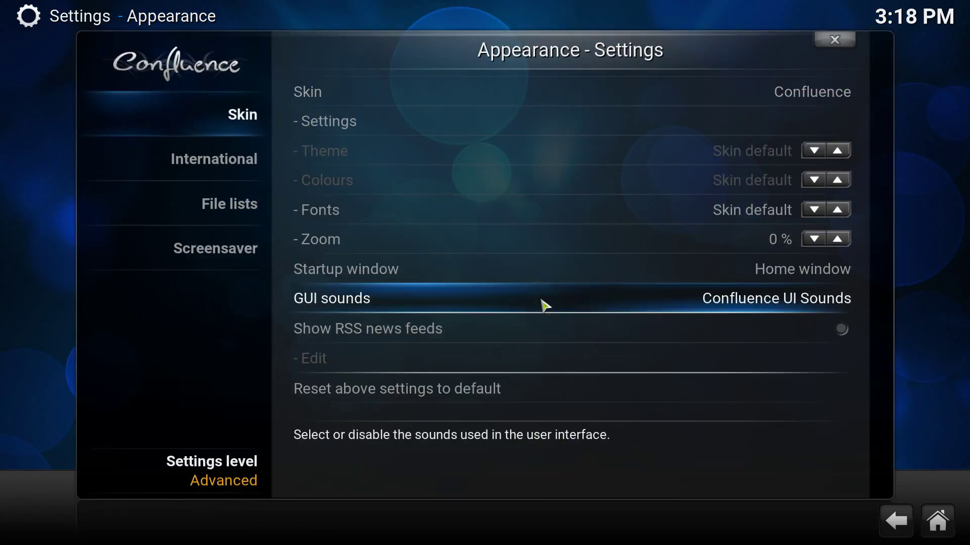
Open the list of installed skins from the Confluence appearance settings
click(617, 98)
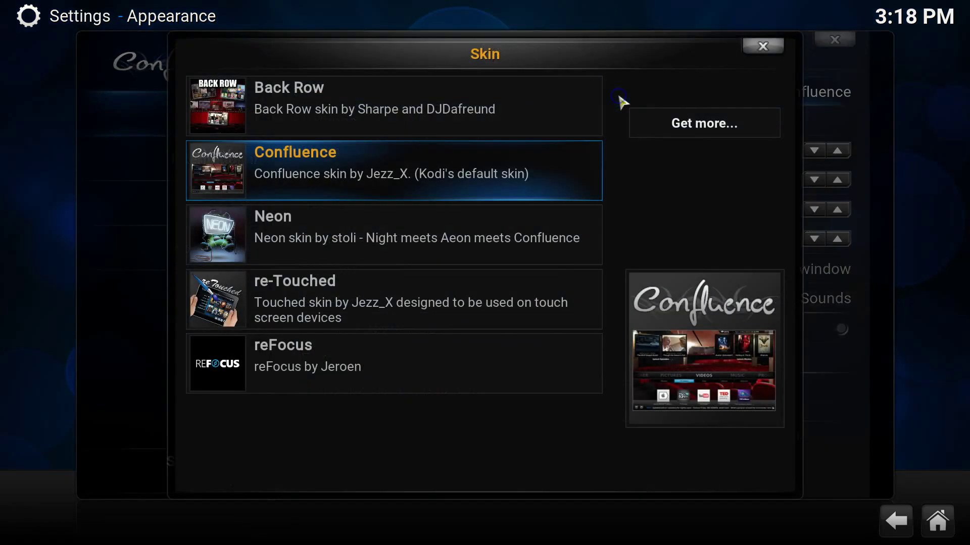